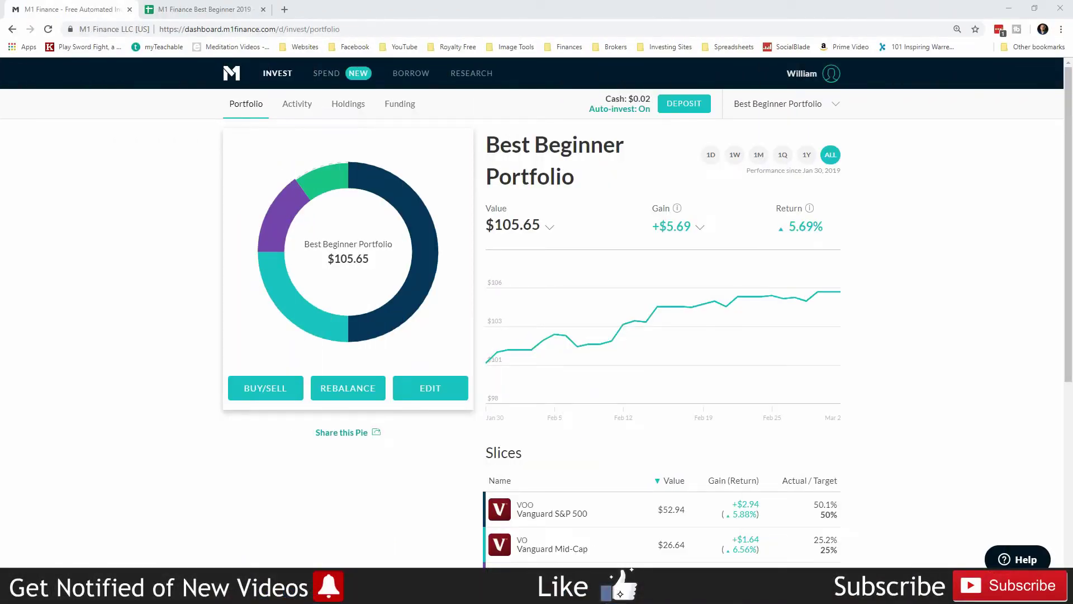
pyautogui.scroll(-3, 625, 331)
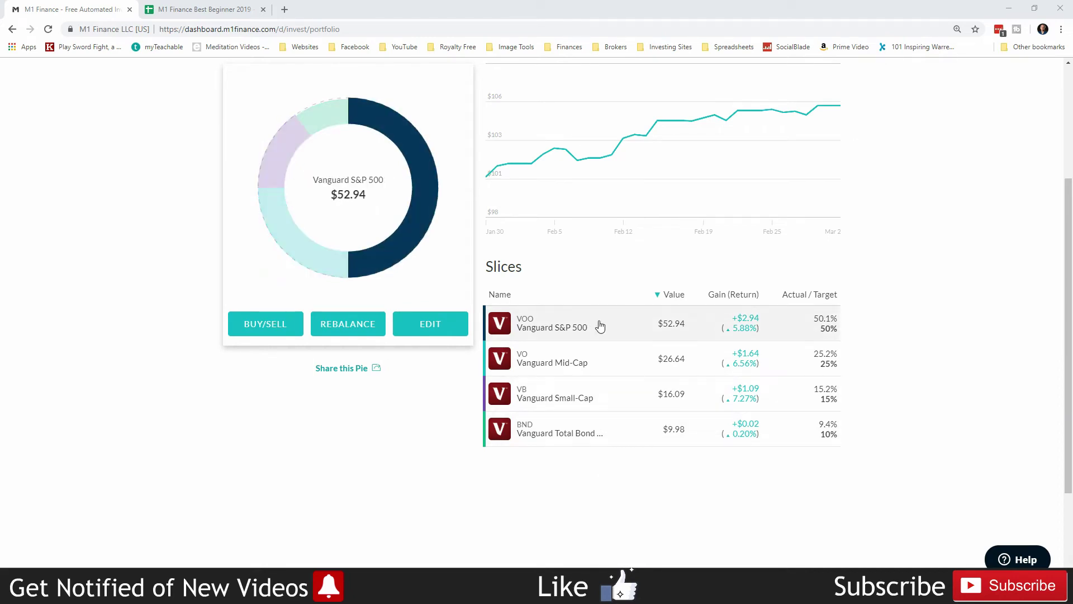
pyautogui.scroll(3, 944, 292)
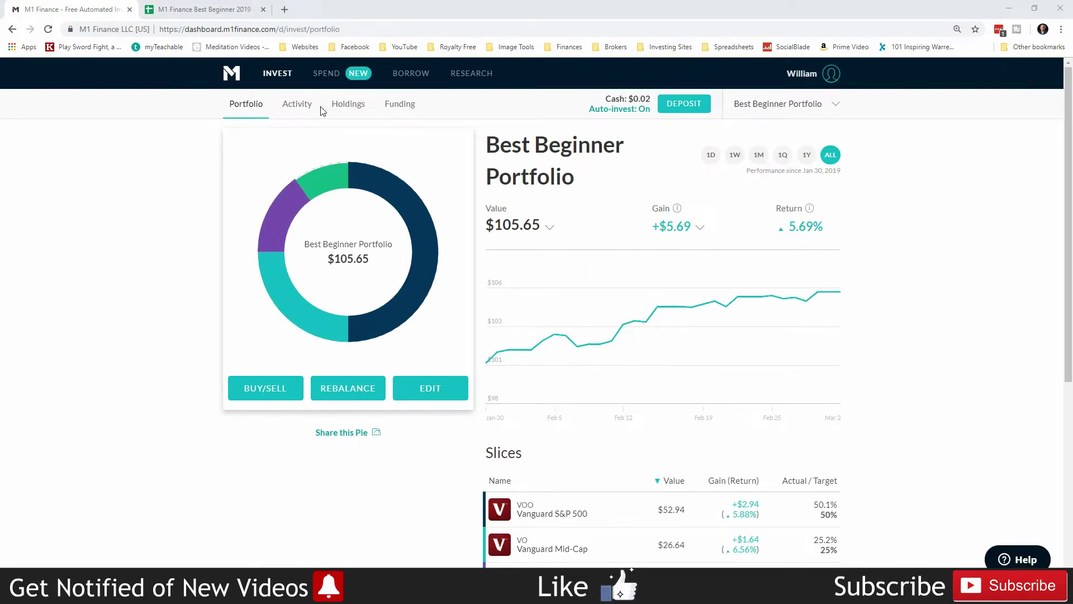
# - View the Best Beginner Portfolio's trading activity, then bring up the portfolio tracker spreadsheet
pyautogui.click(297, 103)
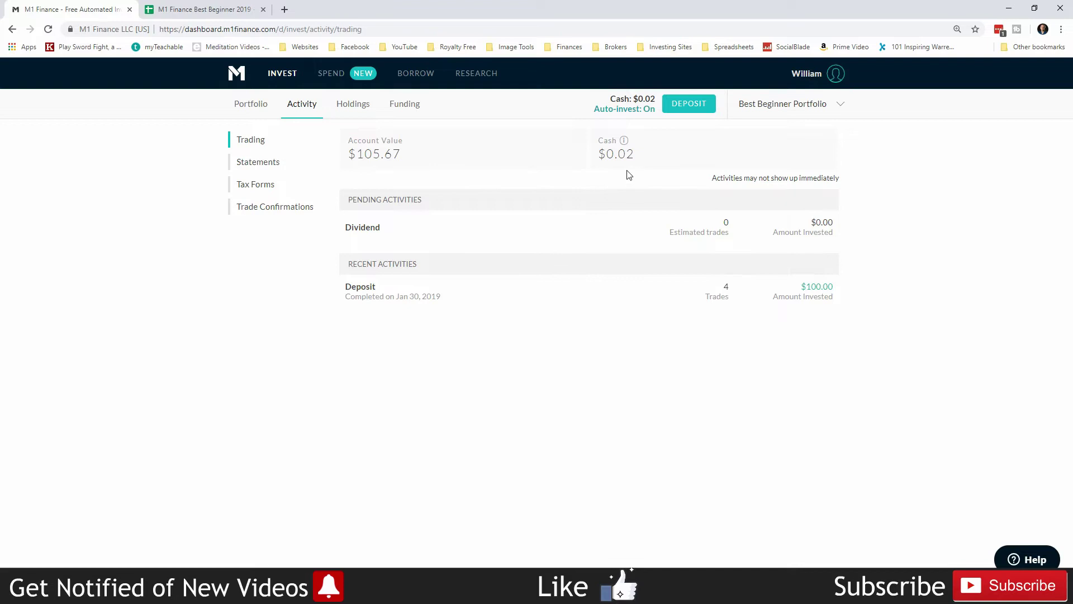
pyautogui.click(203, 10)
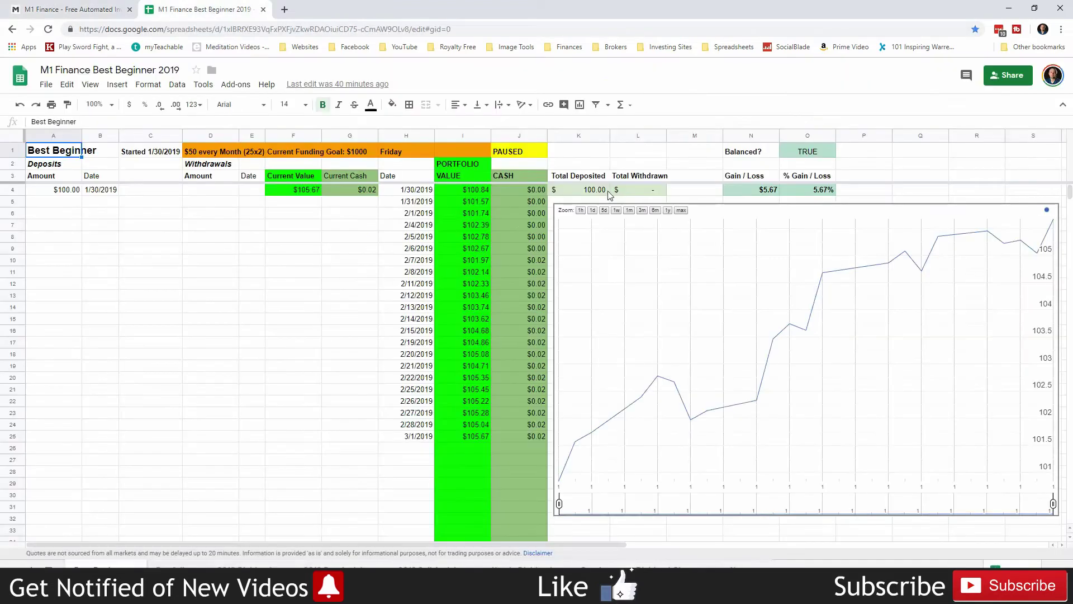
# - Show the My Dividends sheet with the $0.02 February 2019 BND dividend and $0.04 total
pyautogui.click(579, 201)
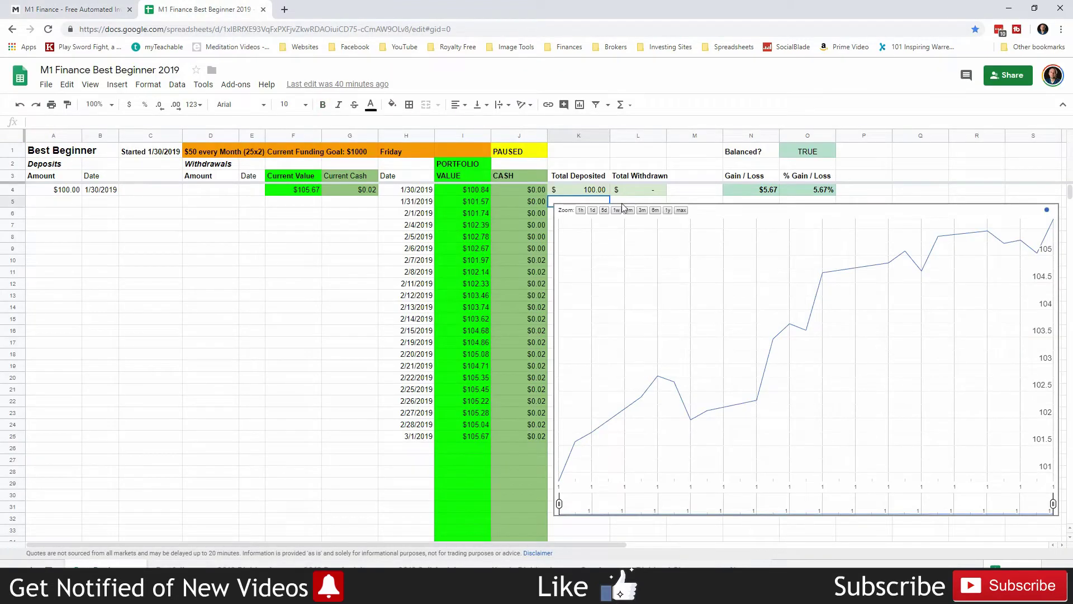
pyautogui.click(764, 201)
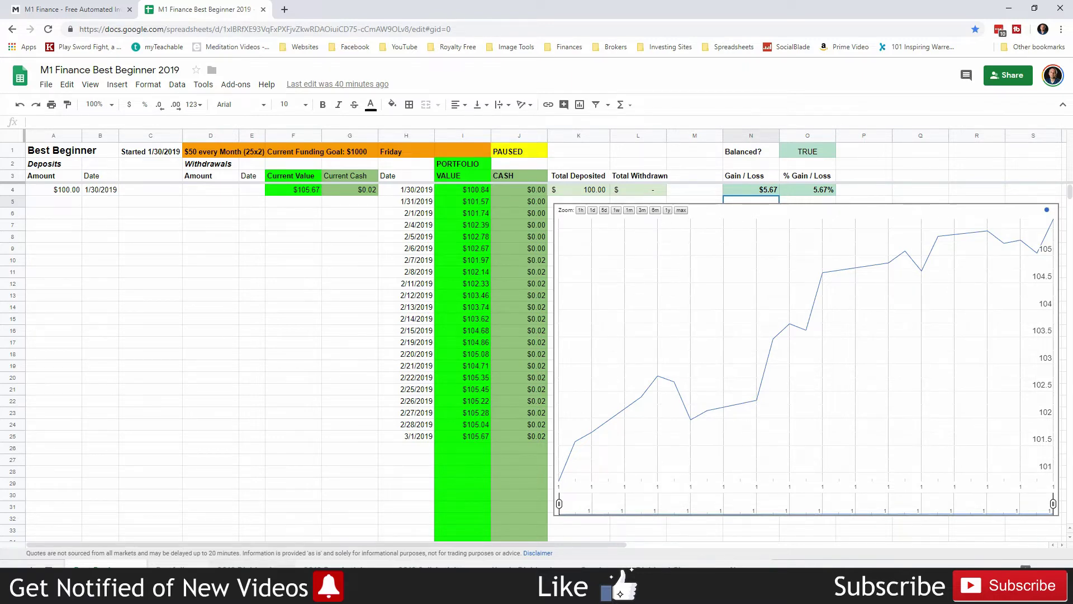
pyautogui.click(278, 563)
pyautogui.click(846, 202)
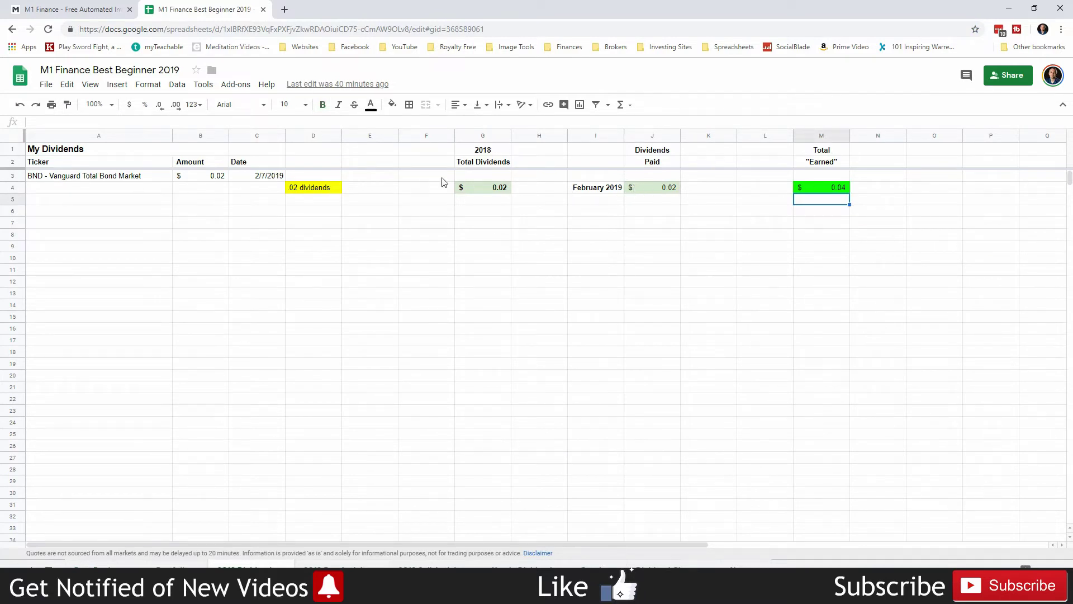
pyautogui.click(310, 187)
pyautogui.click(115, 178)
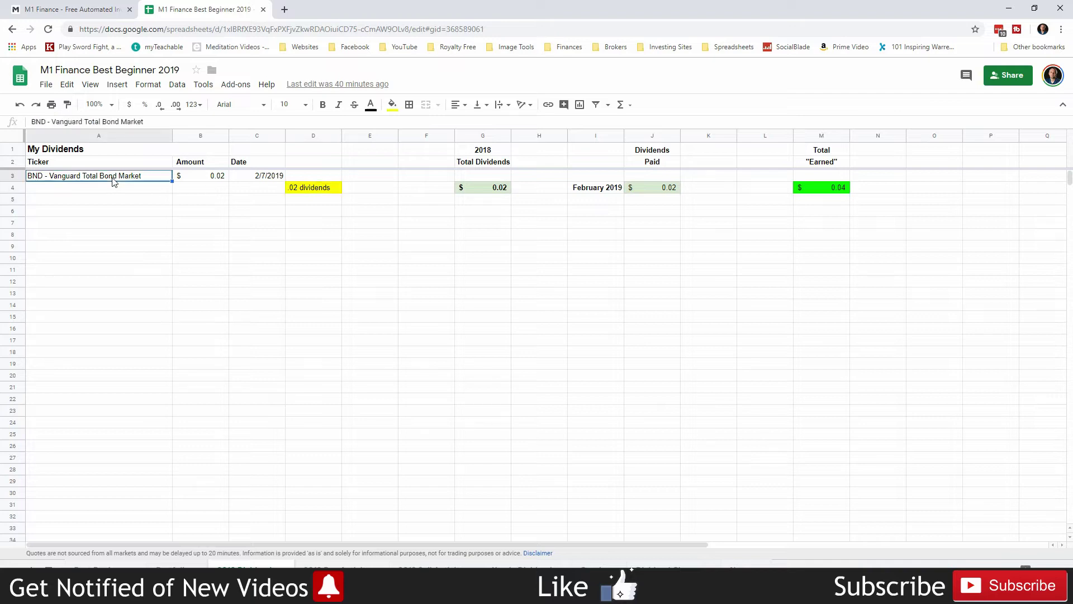
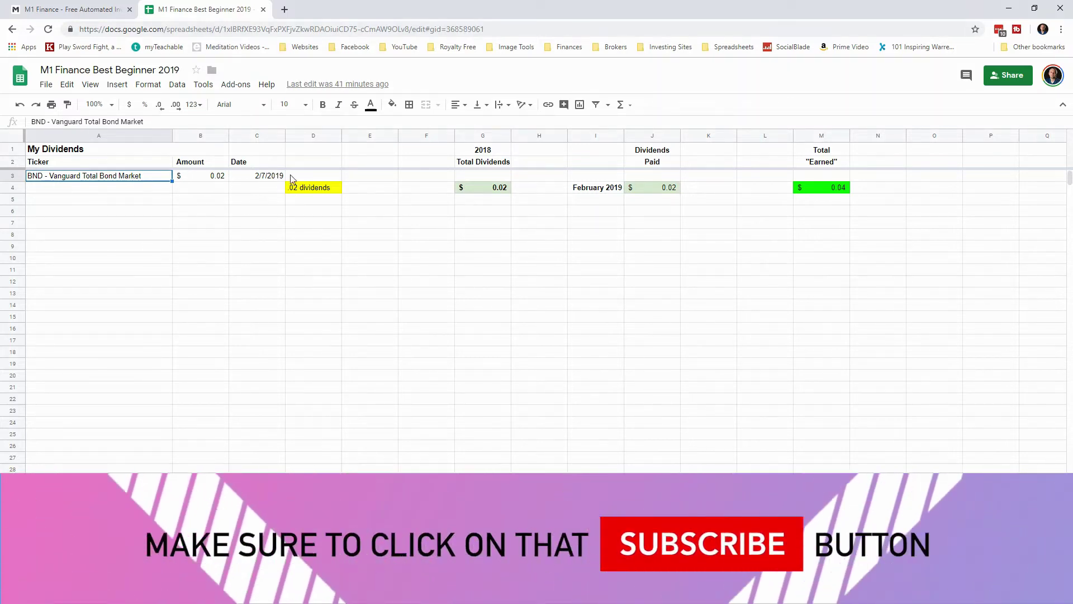
# - Select BND's 0.02 dividend amount on the My Dividends sheet
pyautogui.click(213, 177)
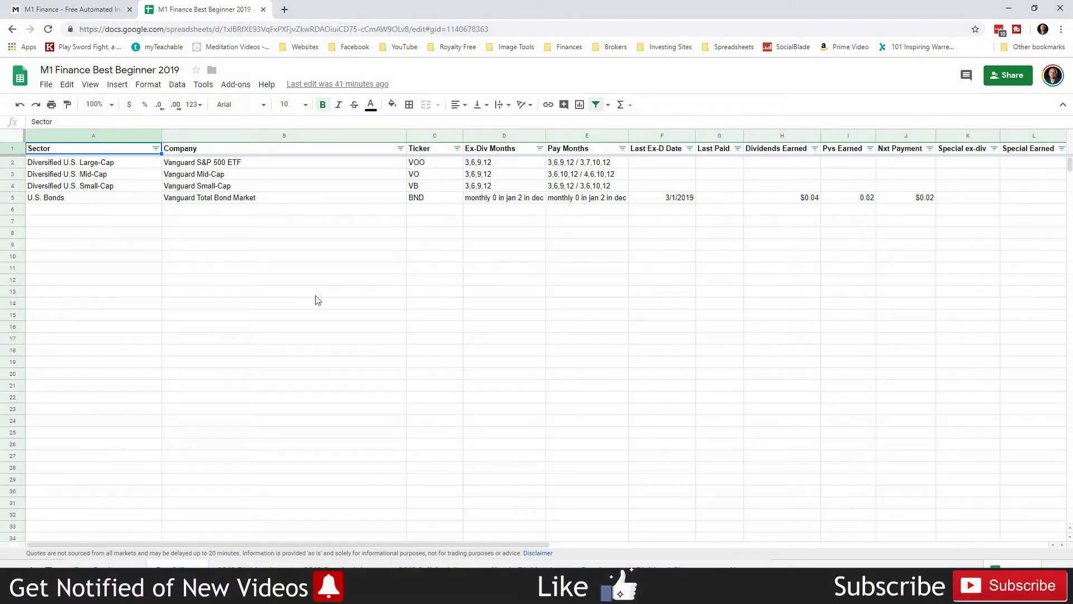
# - Inspect the IMPORTXML nasdaq formula behind BND's $2.20 yearly dividend in cell C5
pyautogui.hotkey('ctrl', 'shift', 'pagedown')
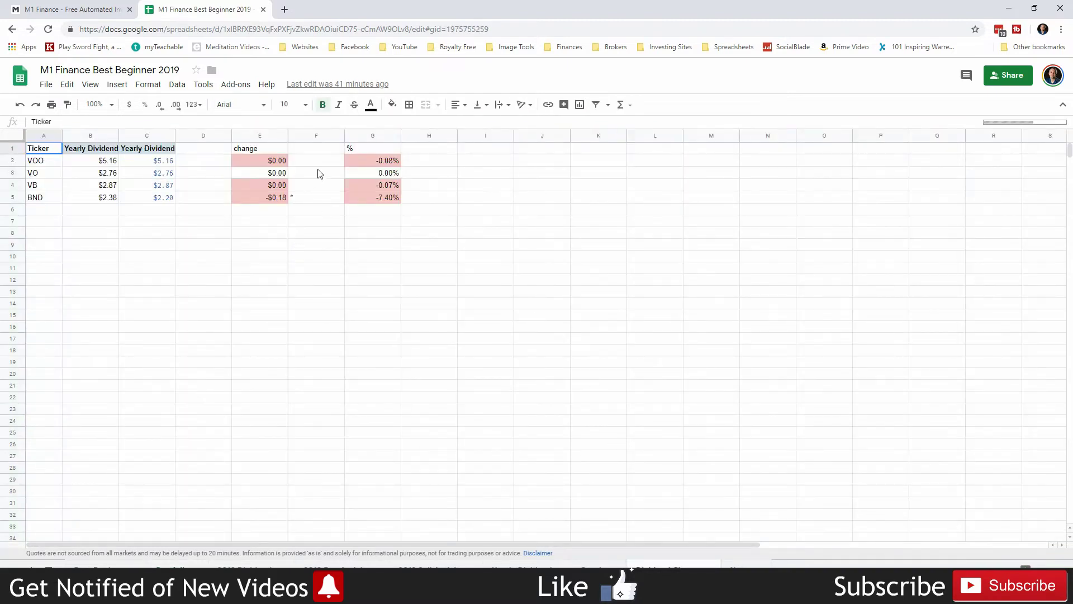
pyautogui.click(158, 199)
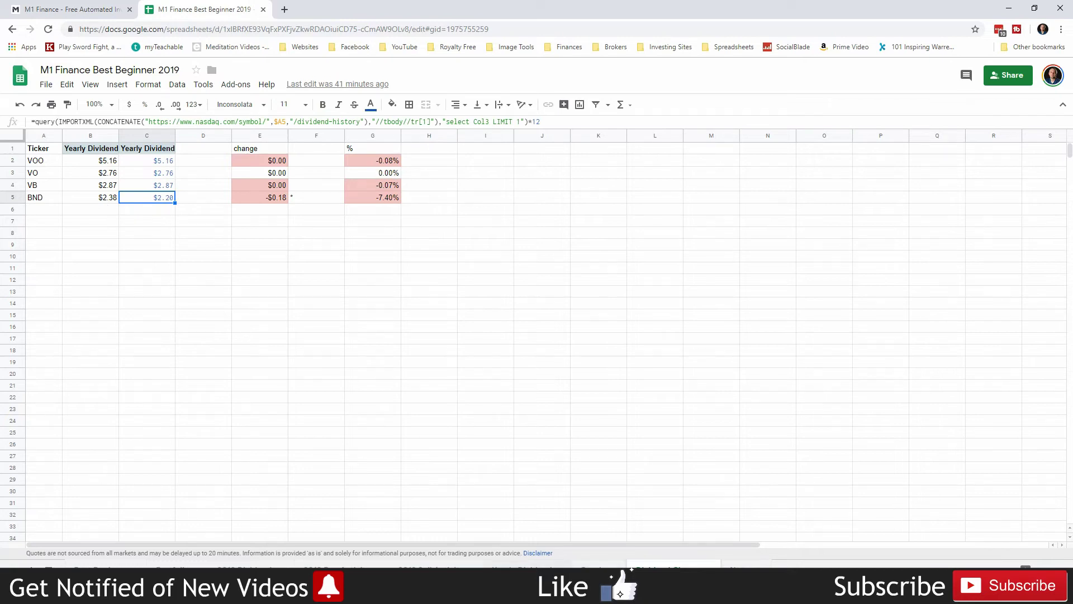
pyautogui.hotkey('ctrl', 'shift', 'pageup')
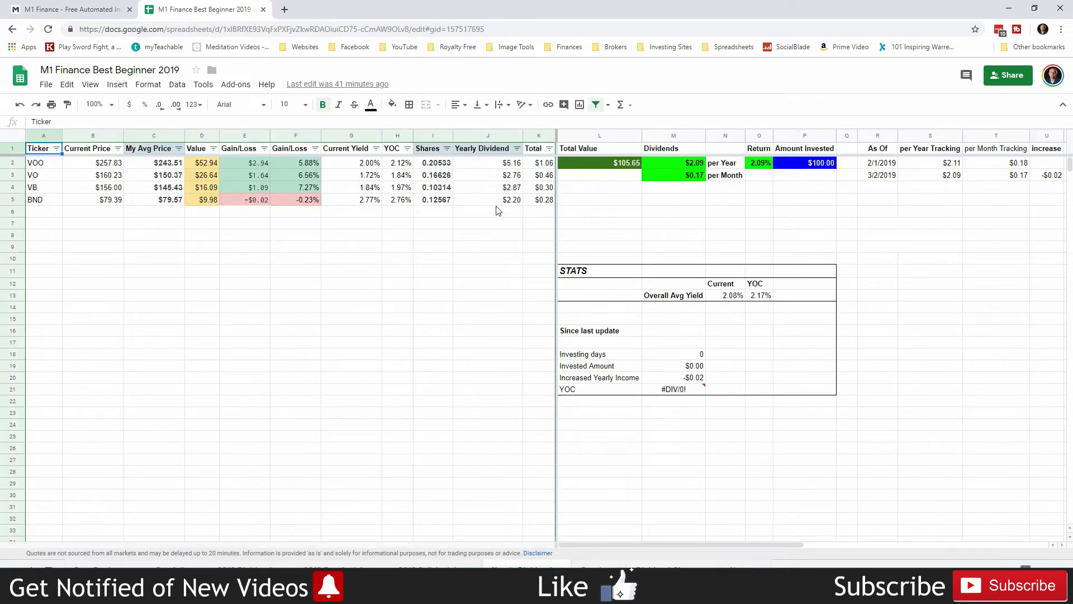
# - Check BND's $2.20 yearly dividend and the =SUM(K:K) formula behind the $2.09 total
pyautogui.click(500, 201)
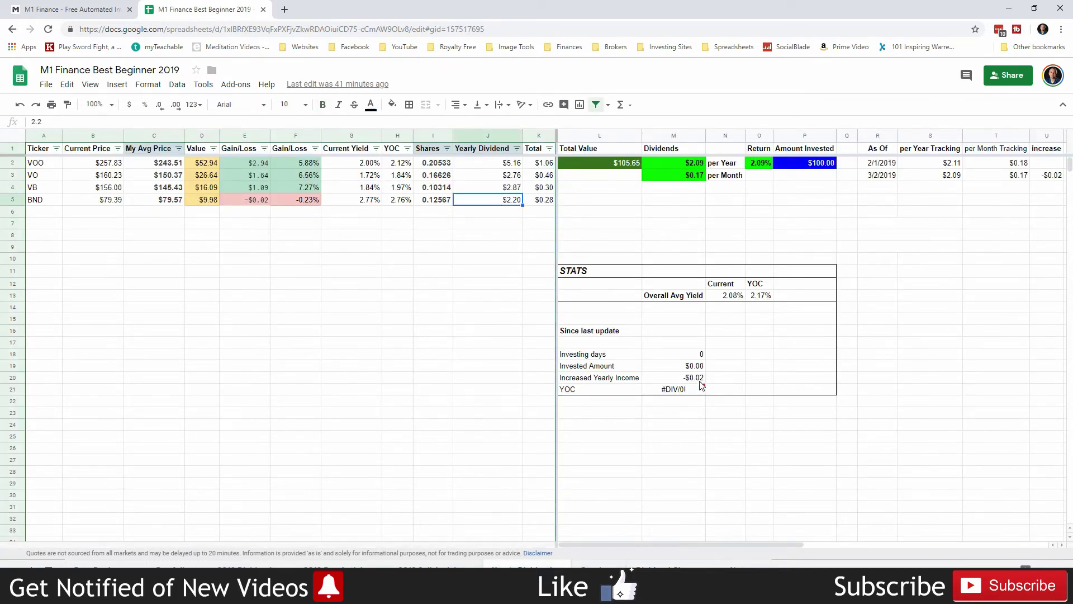
pyautogui.click(695, 165)
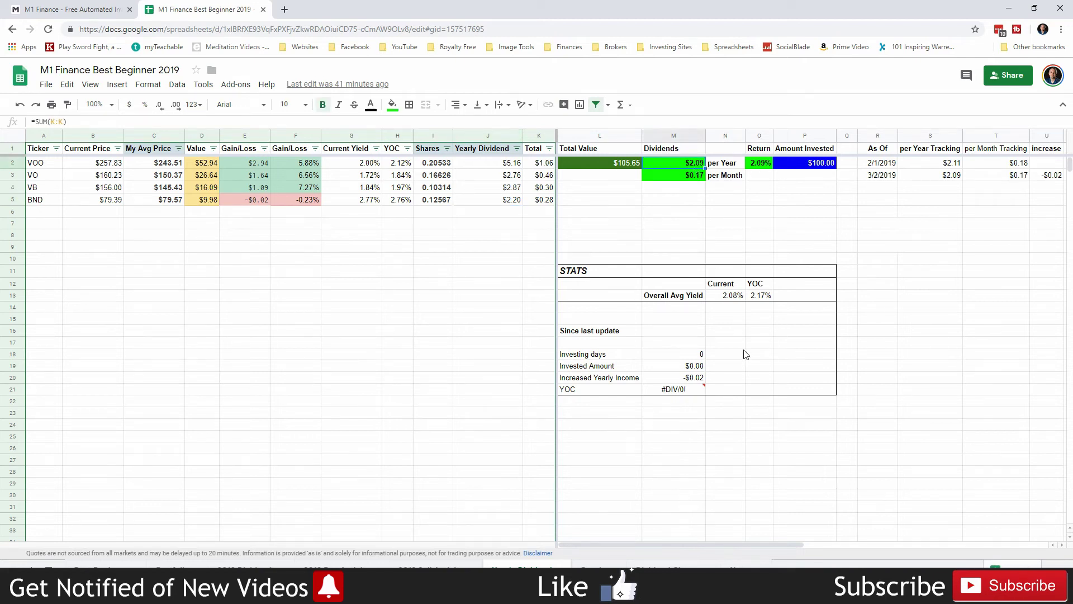
pyautogui.click(726, 214)
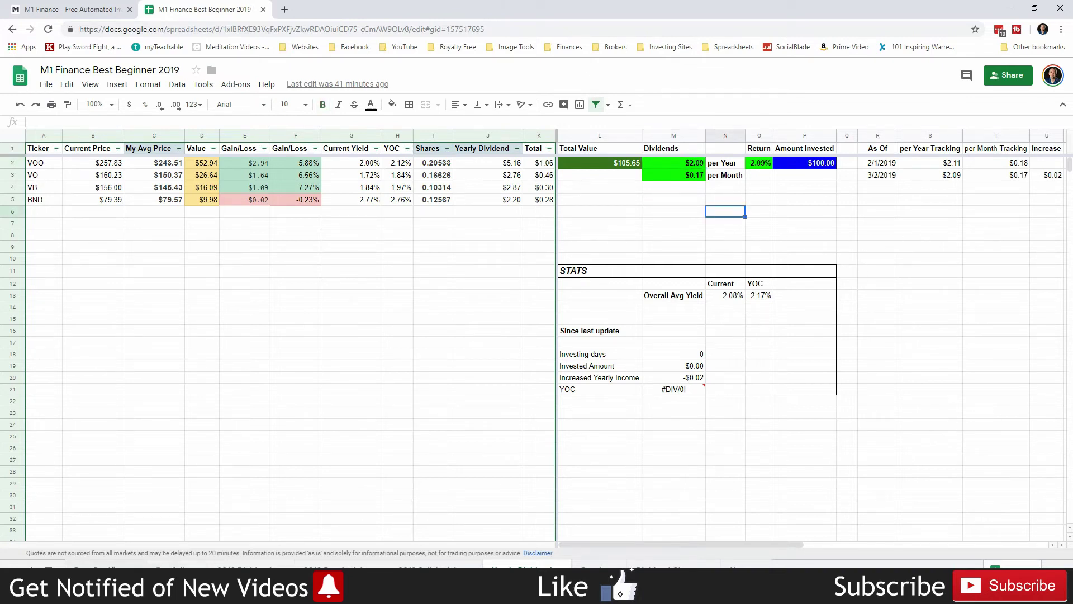
pyautogui.hotkey('ctrl', 'shift', 'pageup')
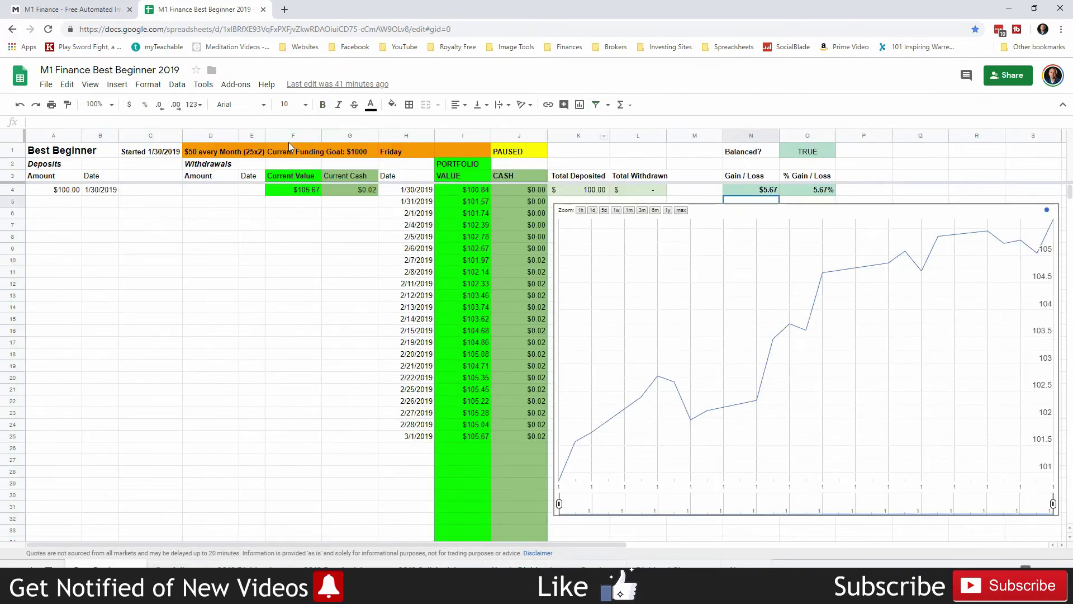
# - Compare the M1 Finance $105.67 account value with the sheet's 5.67% gain
pyautogui.click(101, 10)
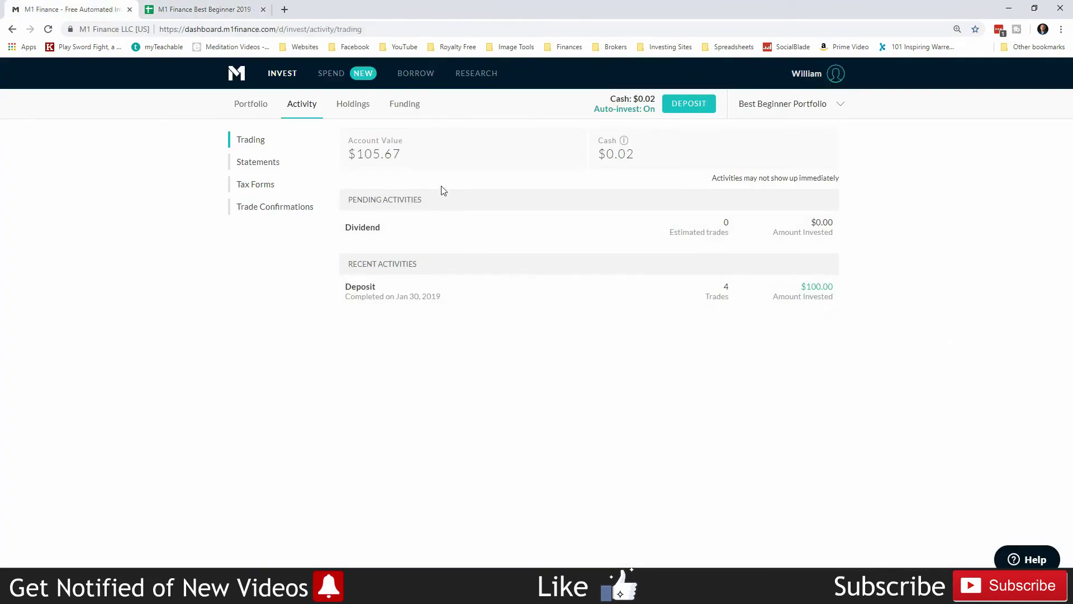
pyautogui.click(204, 10)
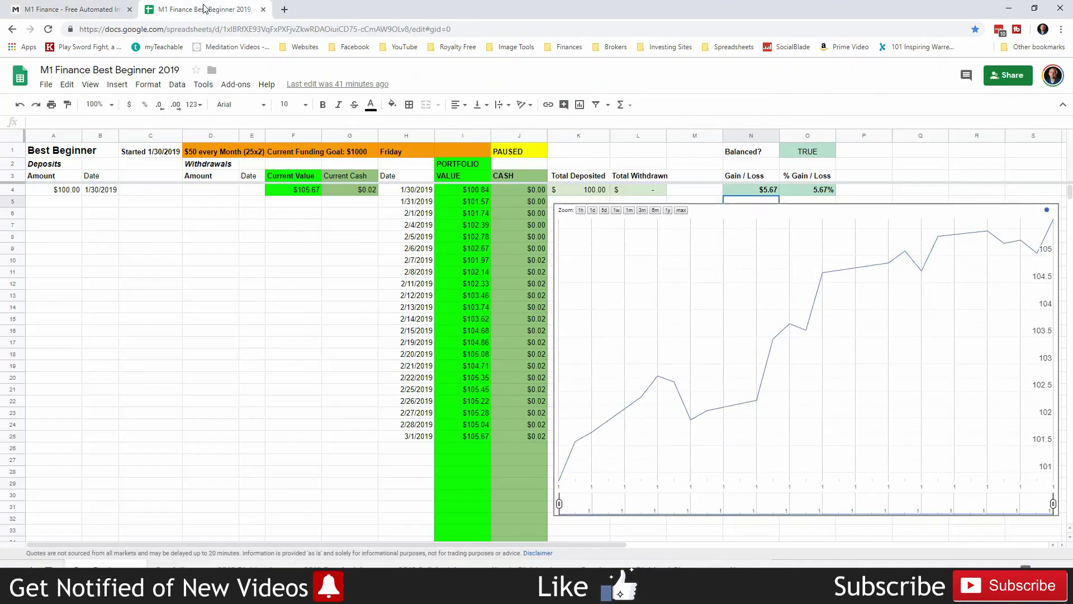
pyautogui.click(848, 191)
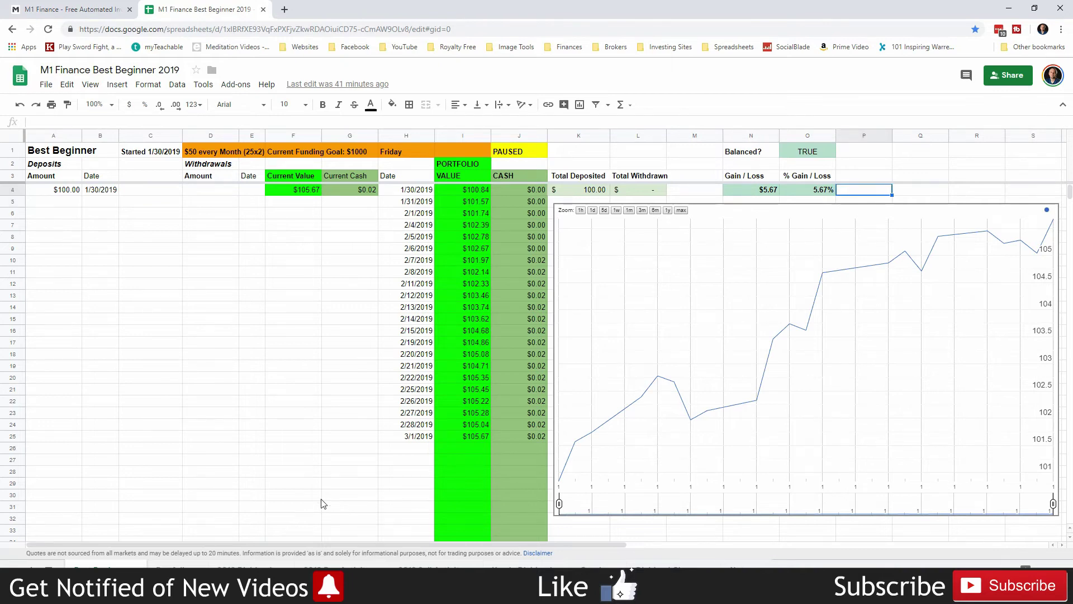